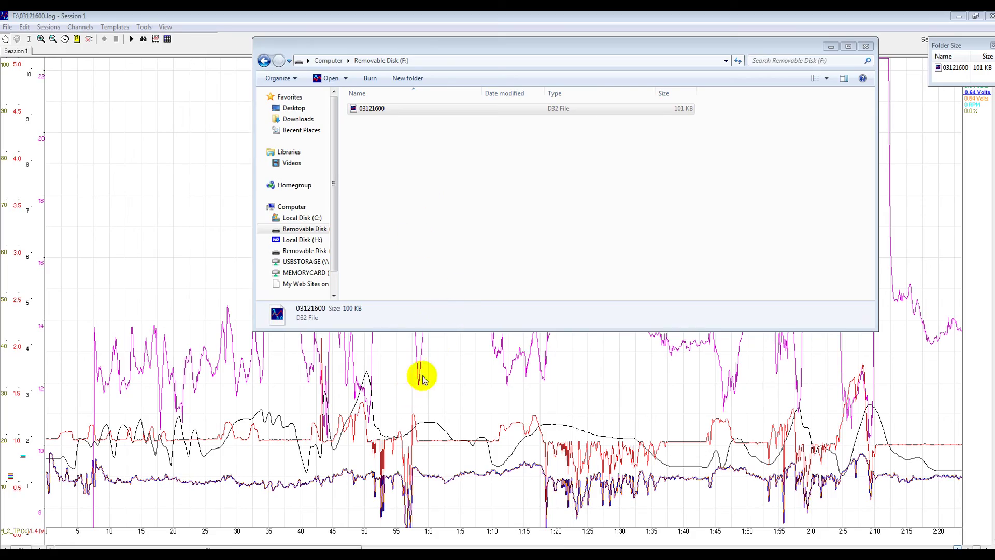
# Select the 03121600 log file and minimize the drive F: Explorer window to reveal the LogWorks graph
pyautogui.click(384, 109)
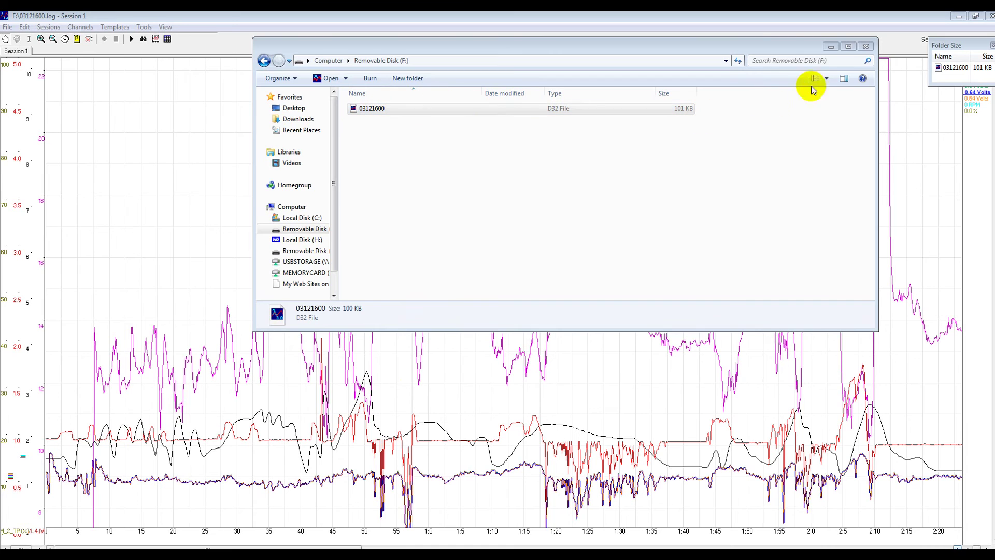
pyautogui.click(830, 47)
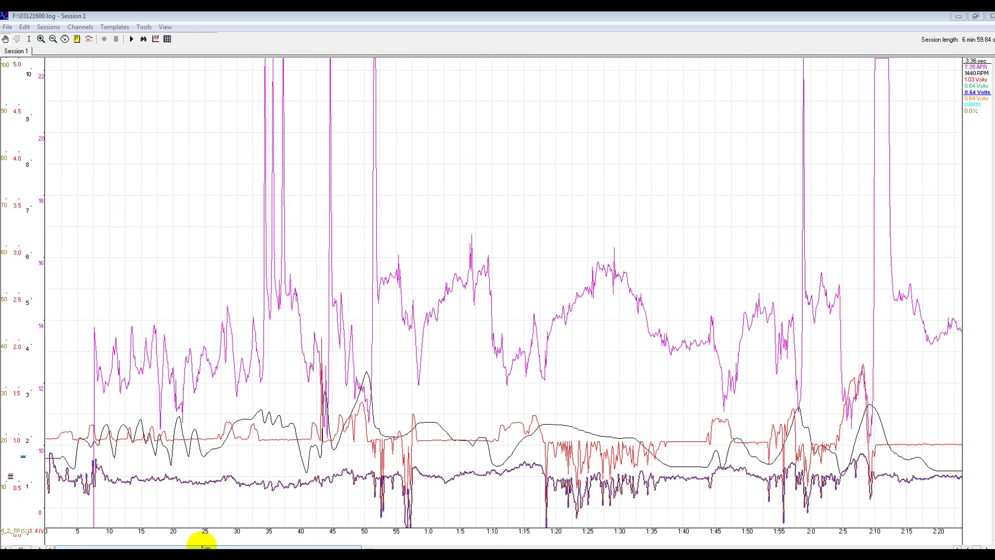
pyautogui.click(8, 28)
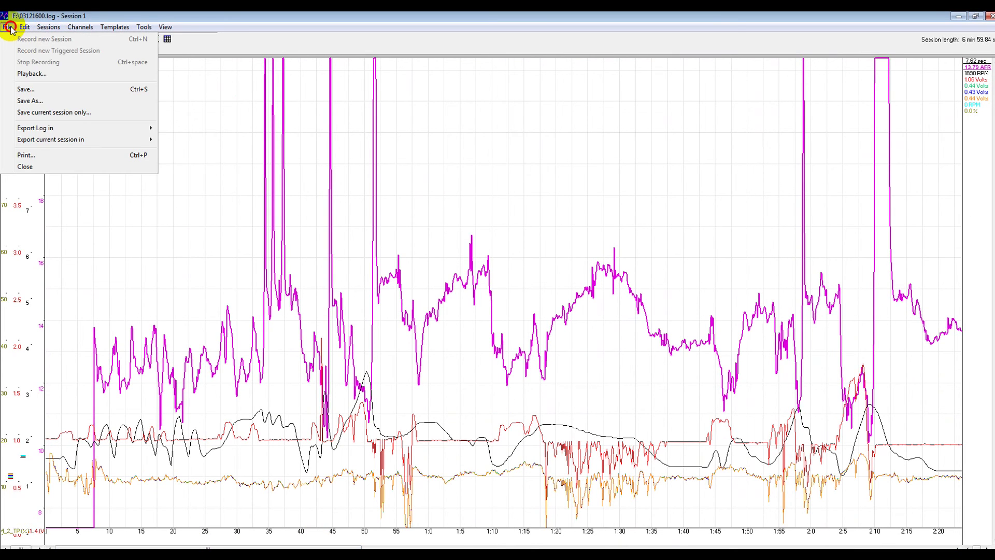
# Check the available formats in the Save As dialog, then cancel without saving a copy
pyautogui.click(51, 102)
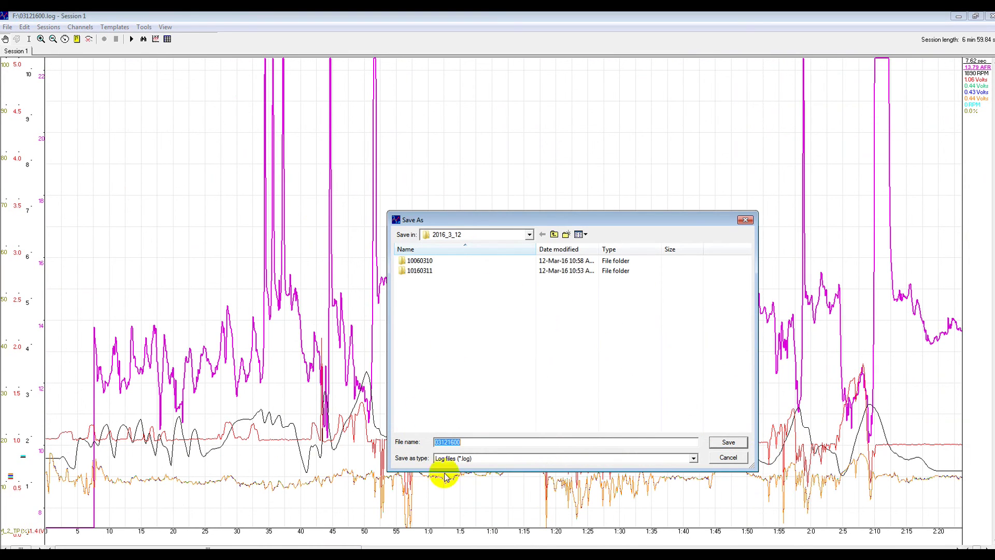
pyautogui.click(493, 460)
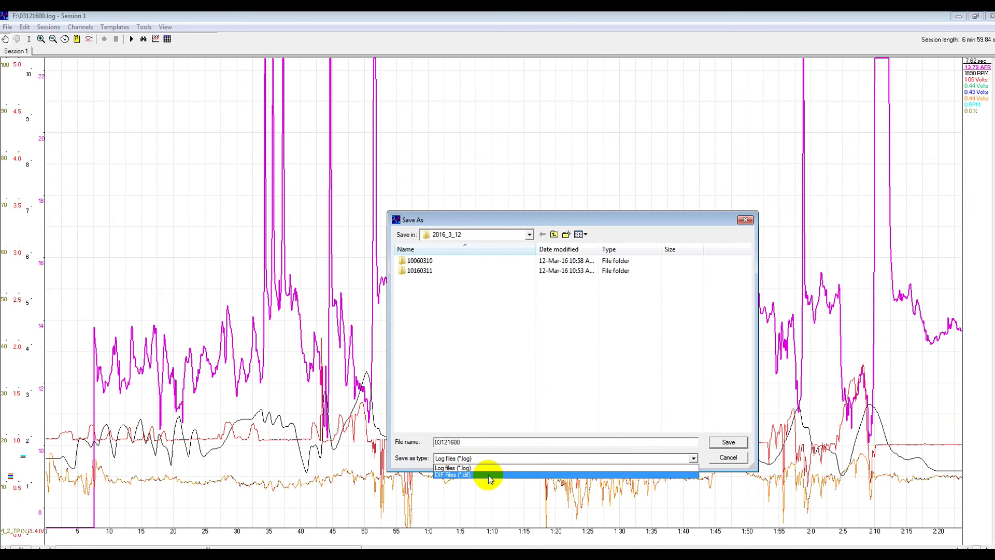
pyautogui.click(733, 463)
pyautogui.click(728, 458)
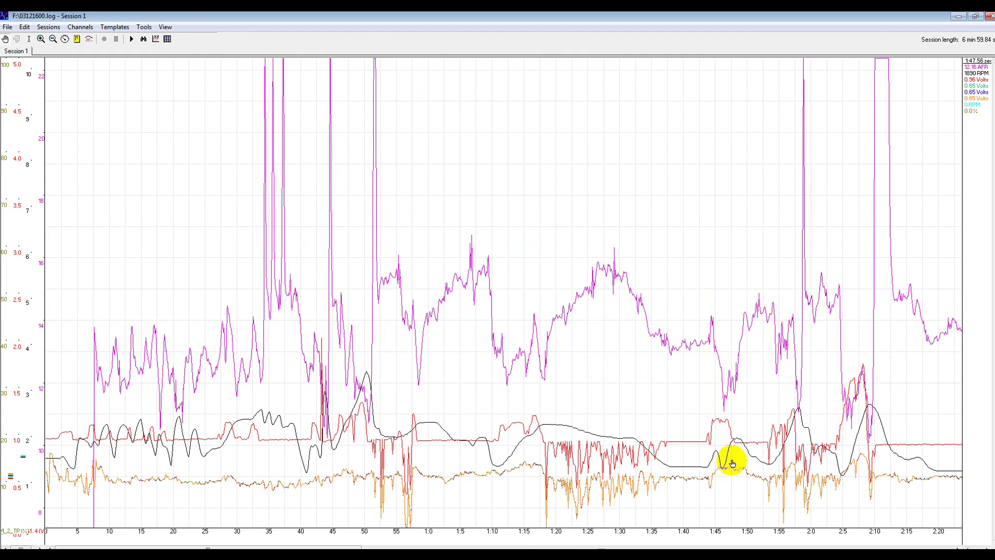
# Export the current session in CSV Format (.csv) and save it
pyautogui.click(6, 27)
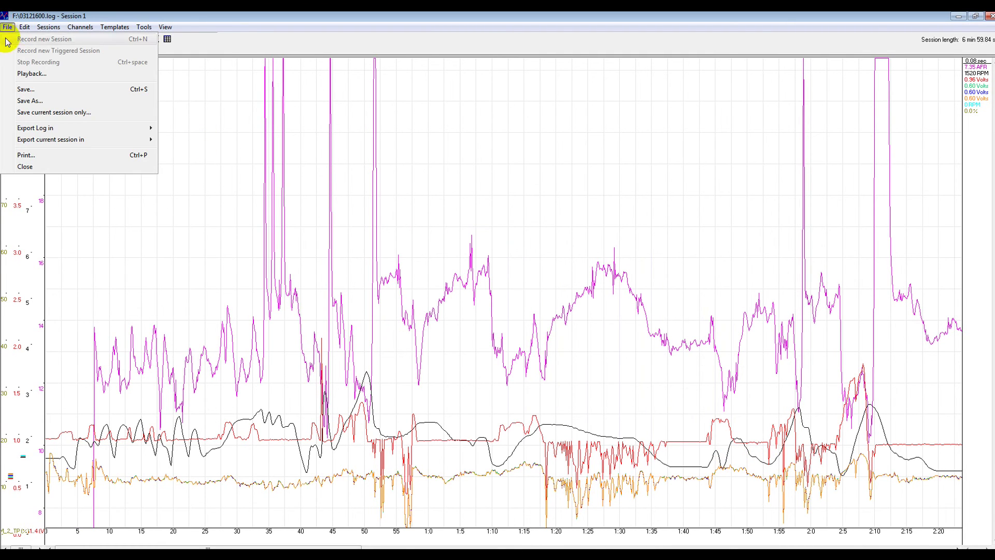
pyautogui.moveTo(119, 139)
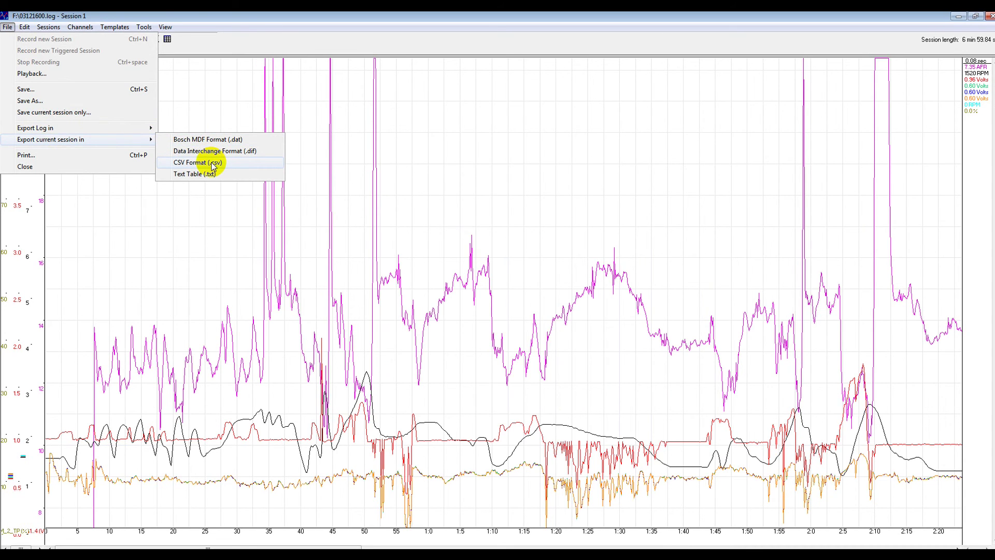
pyautogui.click(210, 164)
pyautogui.click(724, 444)
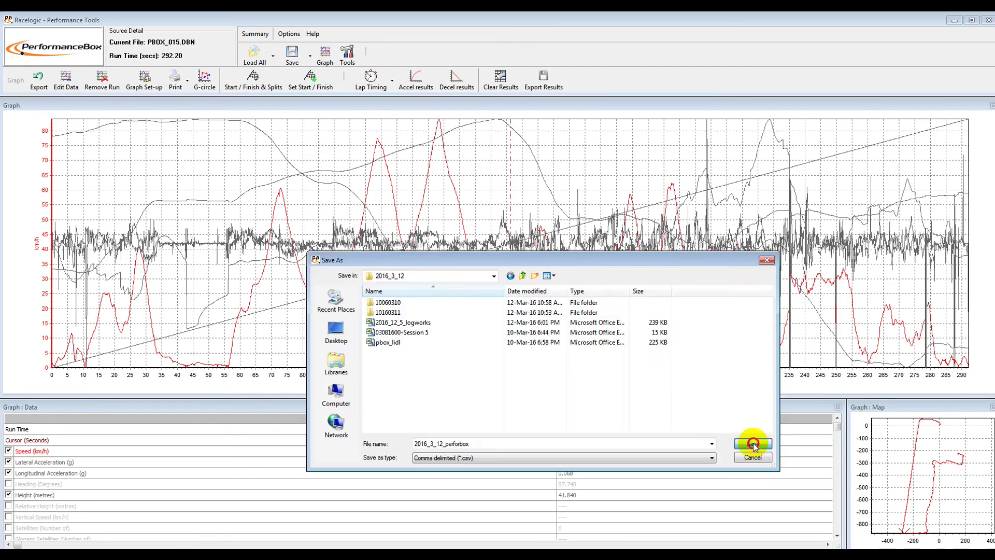
# Confirm saving the loaded PerformanceBox run data to a file
pyautogui.click(751, 446)
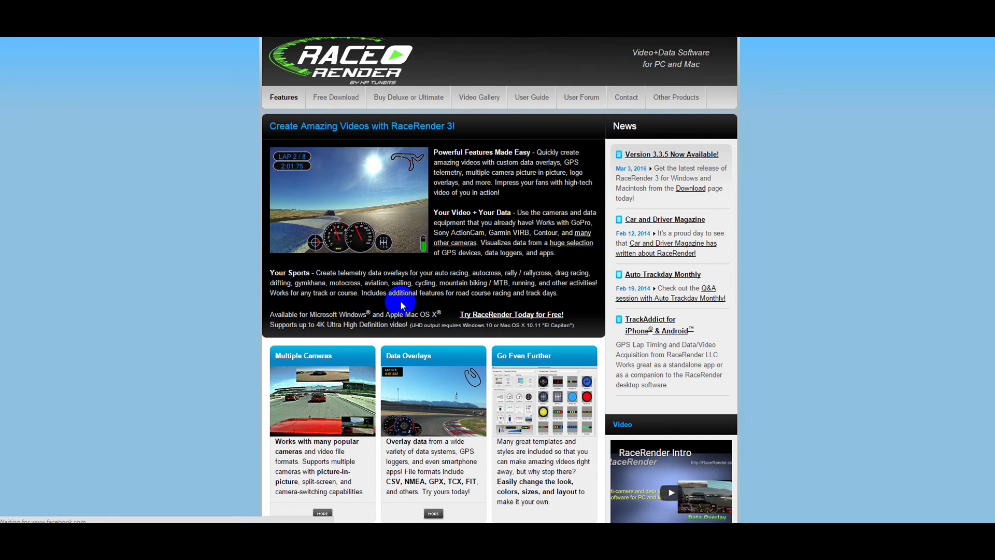
# Scroll up and down through the RaceRender 3 features page
pyautogui.scroll(-5, 522, 234)
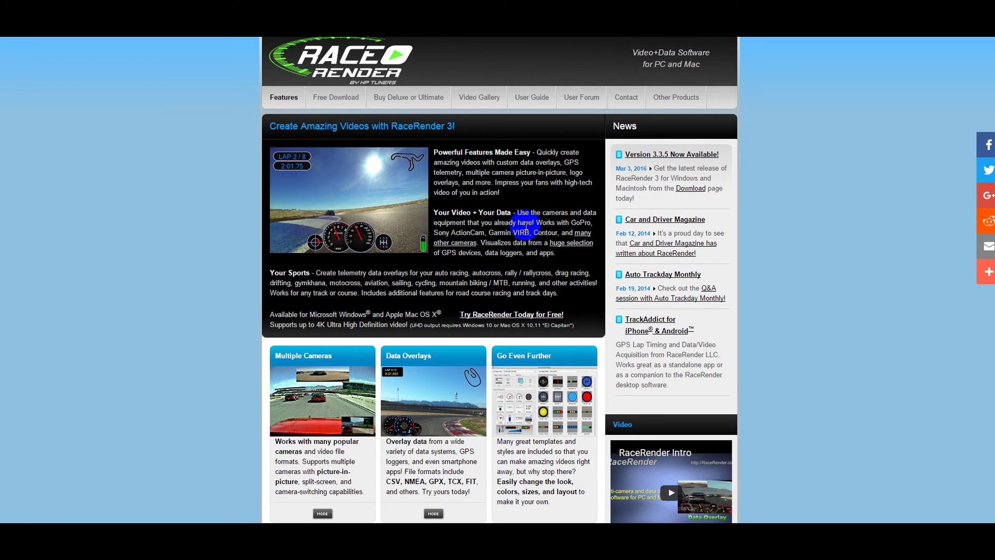
pyautogui.scroll(3, 474, 247)
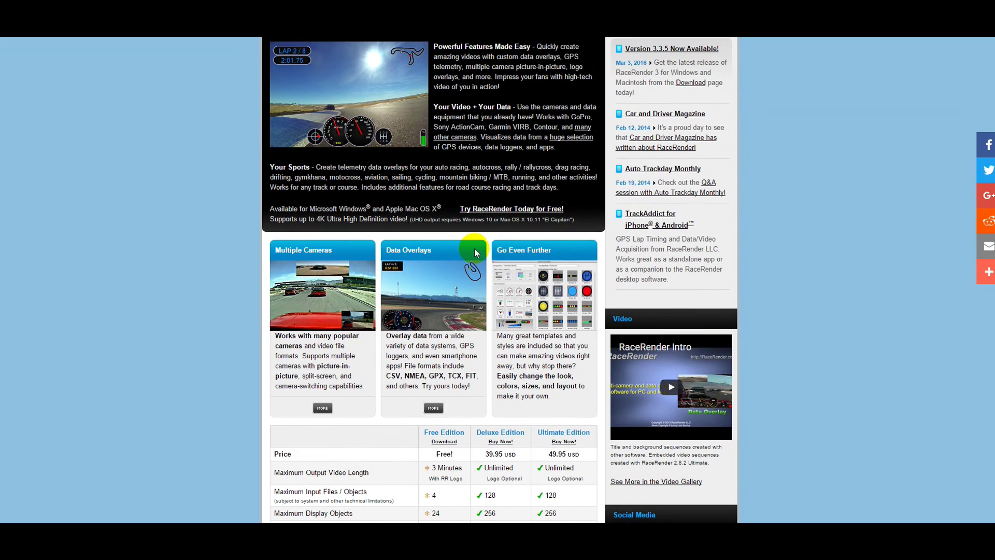
pyautogui.scroll(-2, 456, 332)
pyautogui.scroll(4, 459, 332)
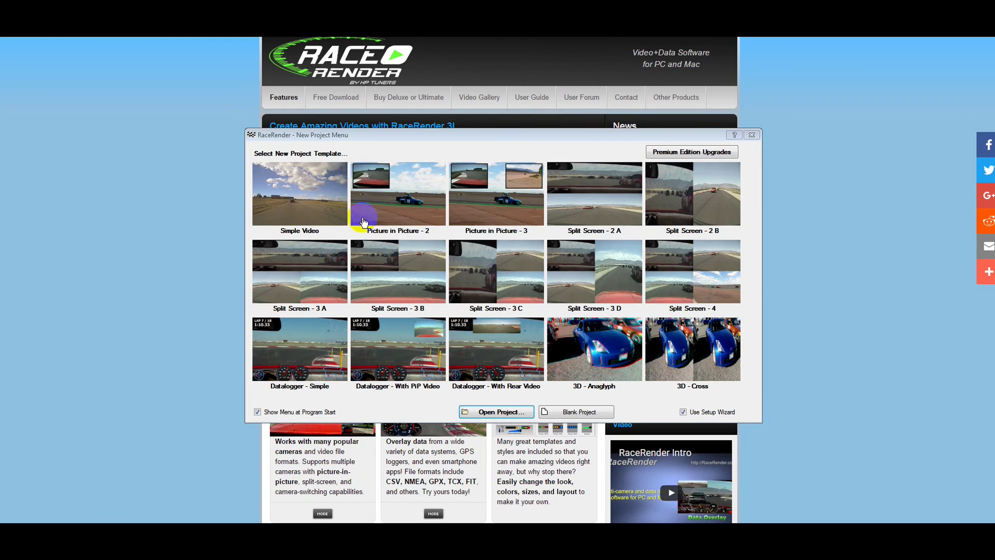
# Start a Simple Video project with video 18110001, then add the perforbox and logworks data files
pyautogui.click(317, 195)
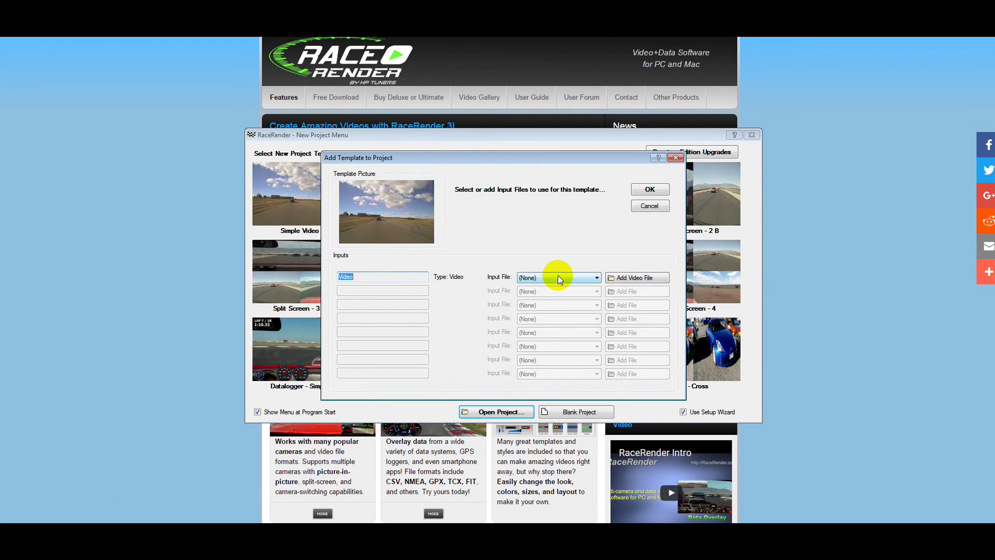
pyautogui.click(586, 278)
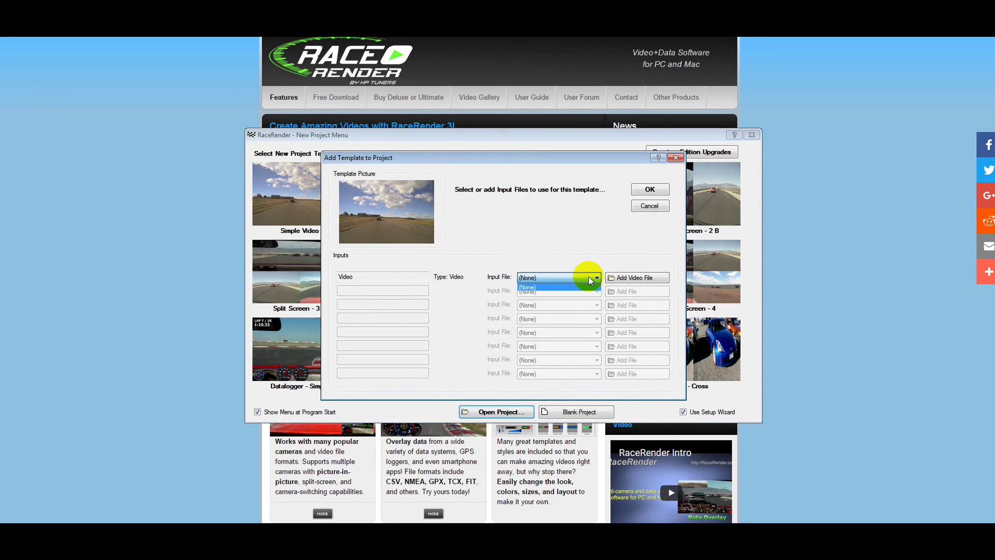
pyautogui.click(643, 279)
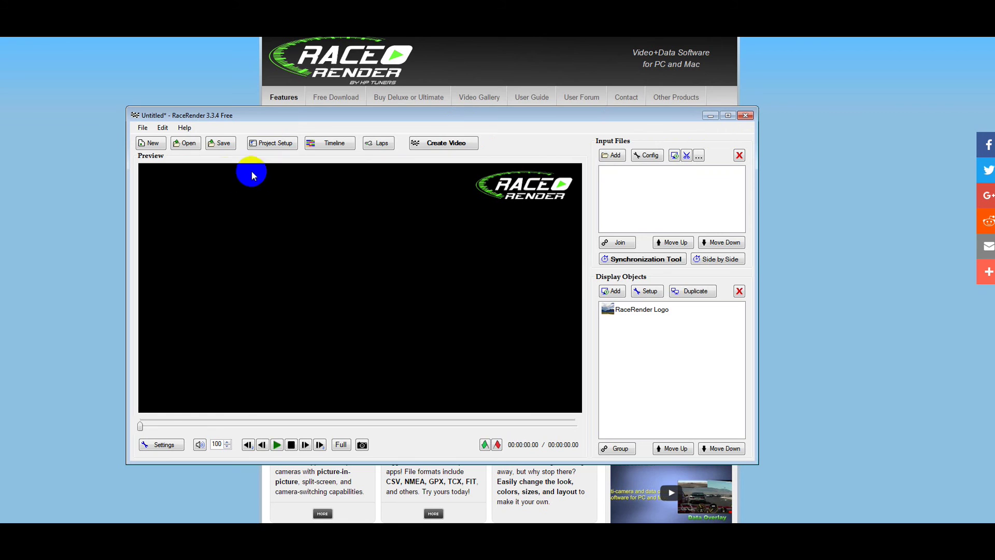
pyautogui.click(614, 157)
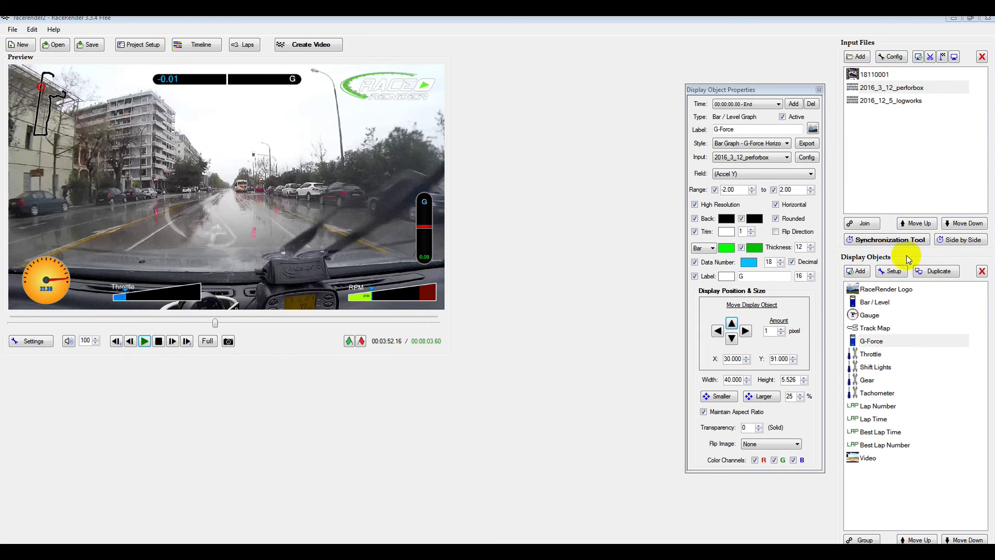
# Browse the new display object chooser for a bar graph, then close it without adding anything
pyautogui.click(861, 272)
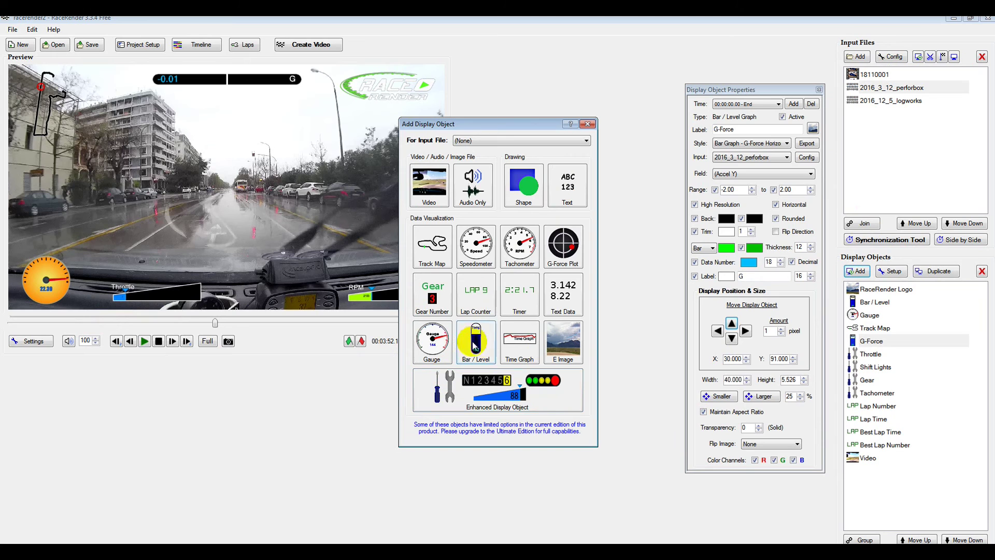
pyautogui.moveTo(438, 130); pyautogui.dragTo(505, 112)
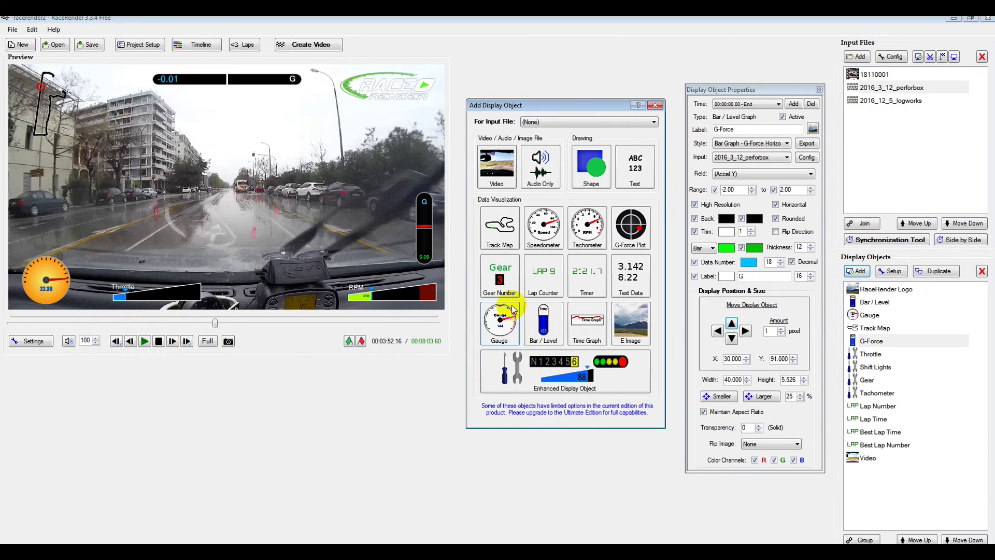
pyautogui.click(420, 219)
pyautogui.moveTo(419, 220); pyautogui.dragTo(428, 269)
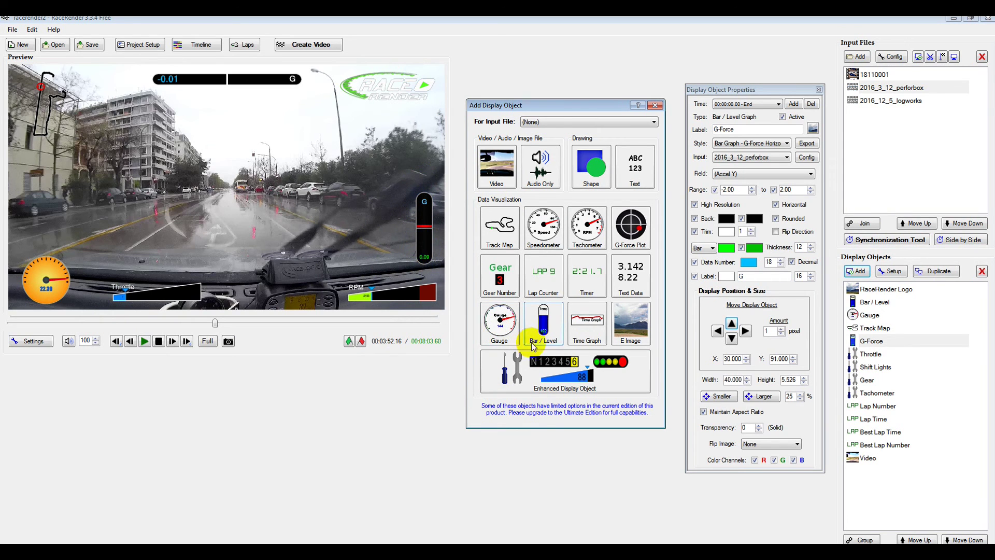
pyautogui.click(548, 330)
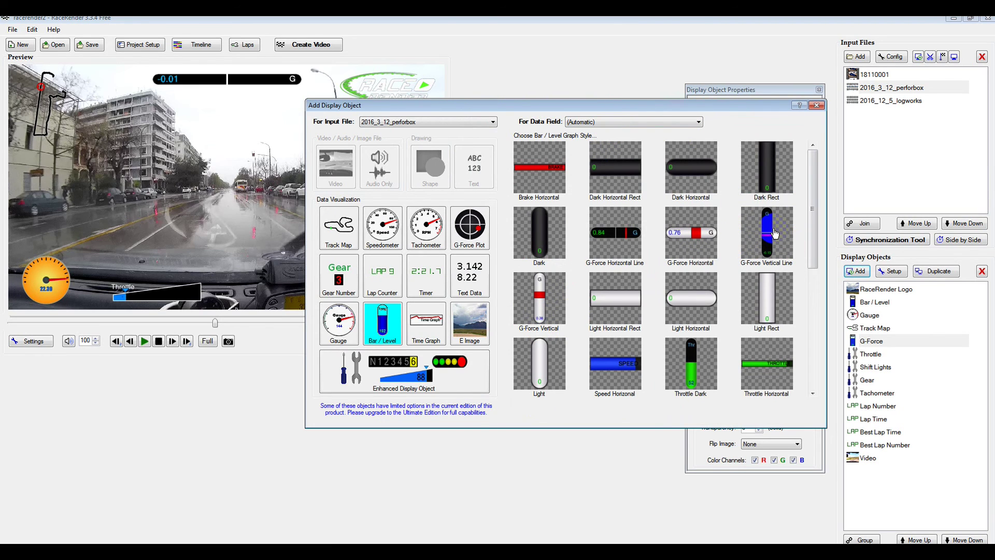
pyautogui.click(816, 106)
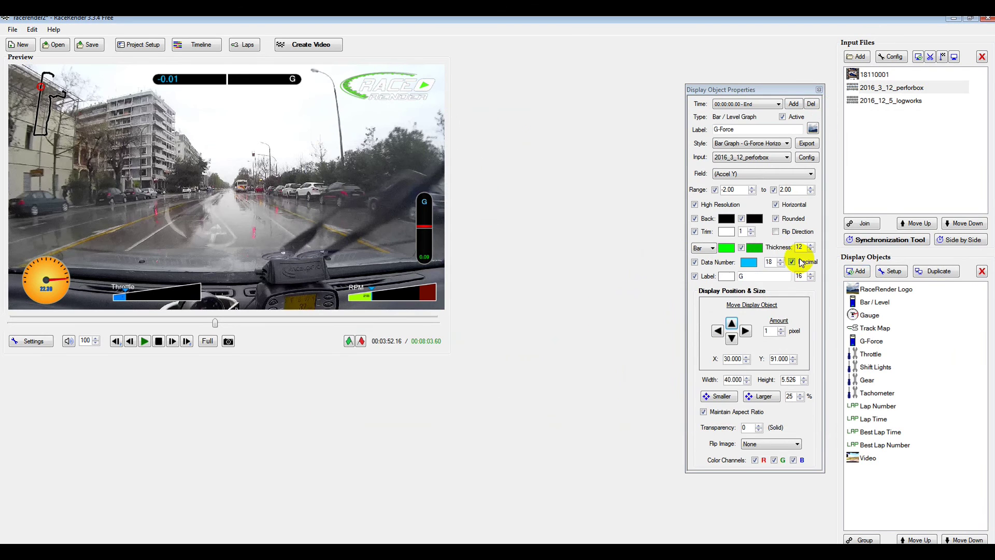
# Keep the G-Force bar on 2016_3_12_perforbox Accel Y and reposition it in the preview
pyautogui.click(867, 343)
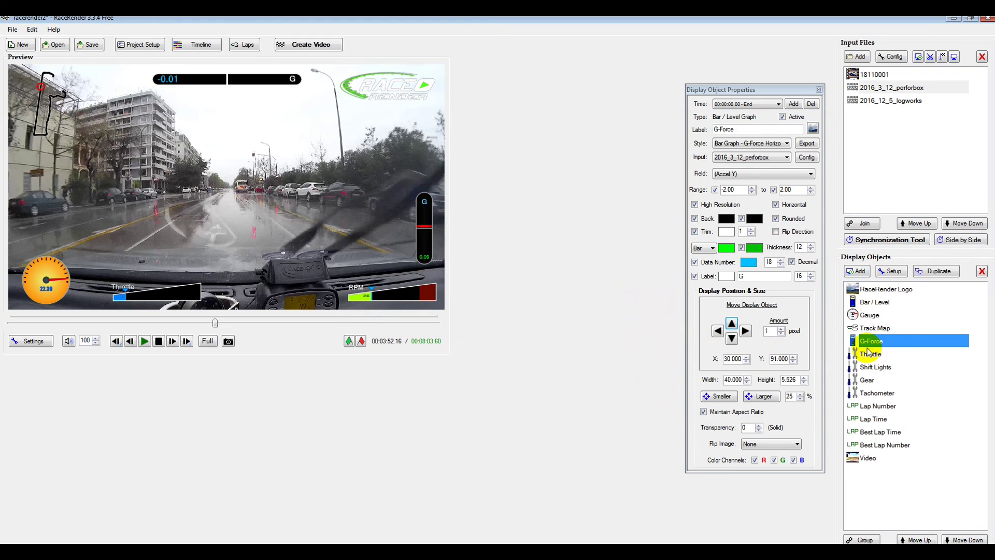
pyautogui.click(891, 273)
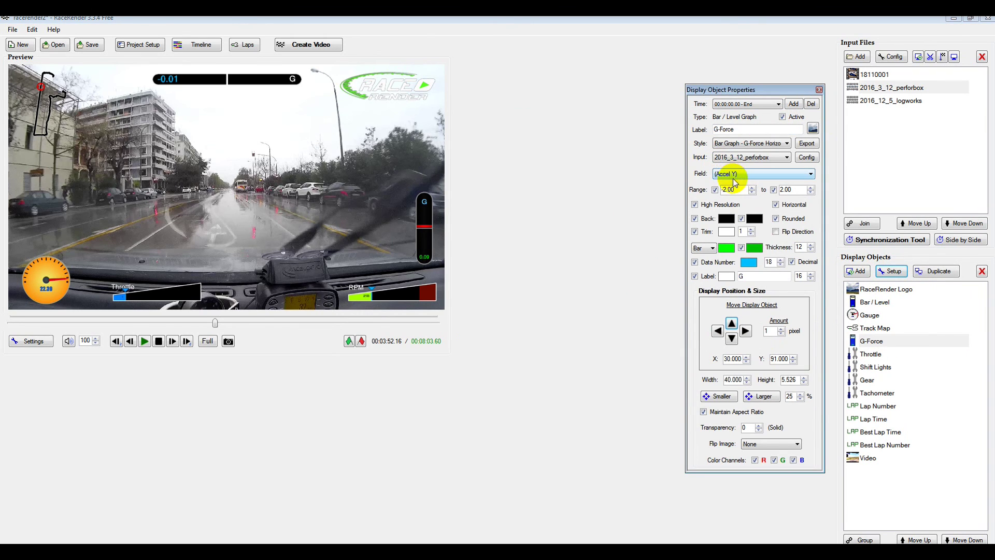
pyautogui.click(726, 131)
pyautogui.click(733, 157)
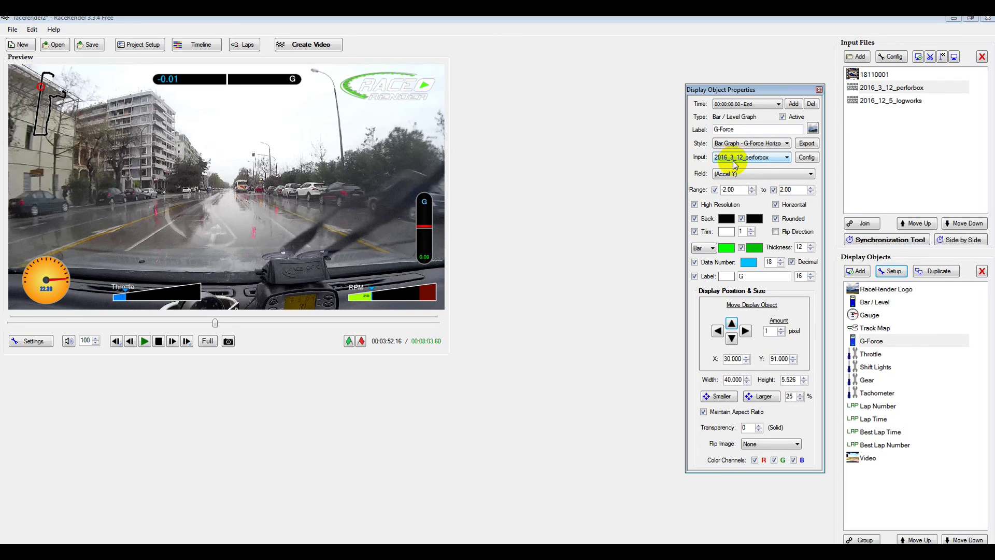
pyautogui.click(735, 158)
pyautogui.click(725, 158)
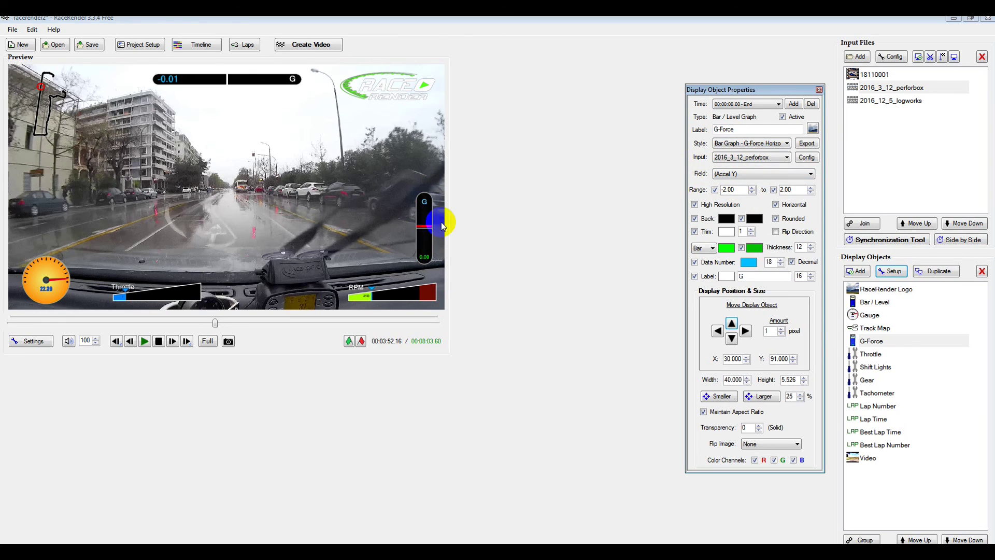
pyautogui.click(421, 249)
pyautogui.moveTo(421, 249); pyautogui.dragTo(426, 209)
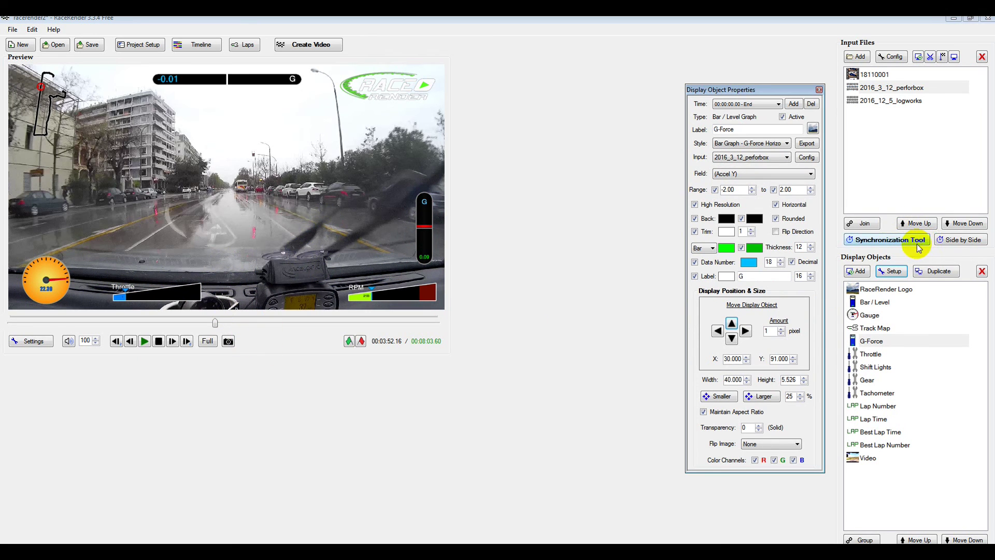
# In the Synchronization Tool, rewind to about 3:15 and play the data alongside the video
pyautogui.click(960, 241)
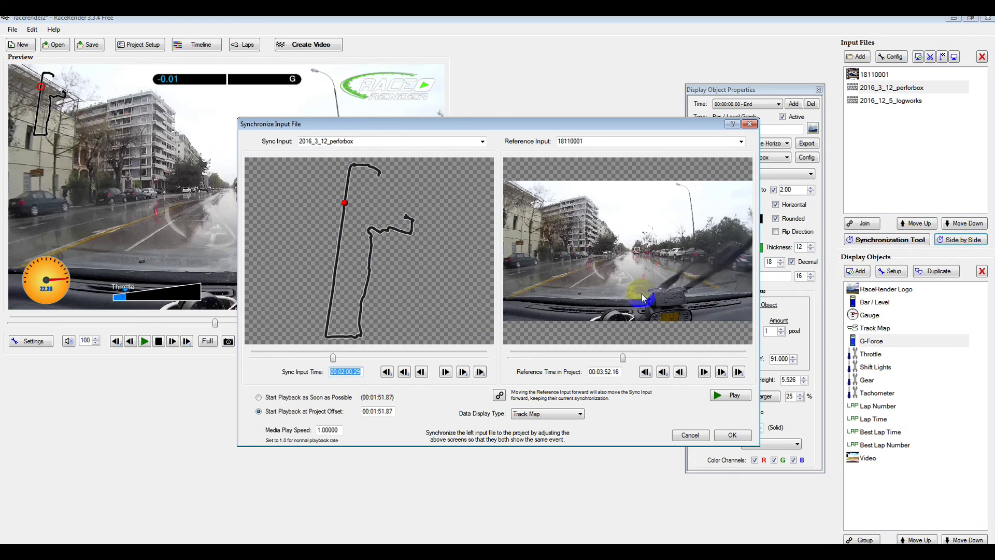
pyautogui.click(567, 251)
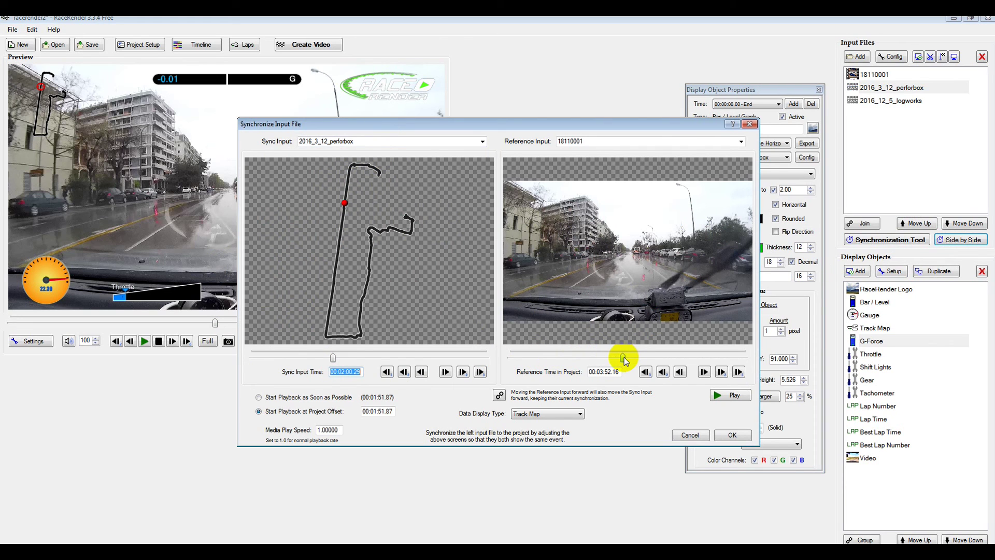
pyautogui.moveTo(624, 359); pyautogui.dragTo(606, 361)
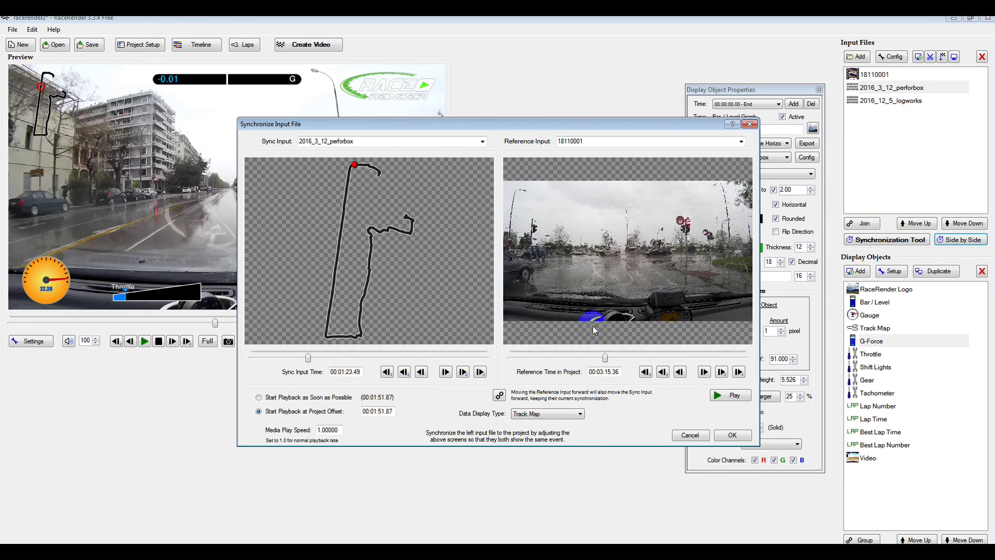
pyautogui.click(350, 171)
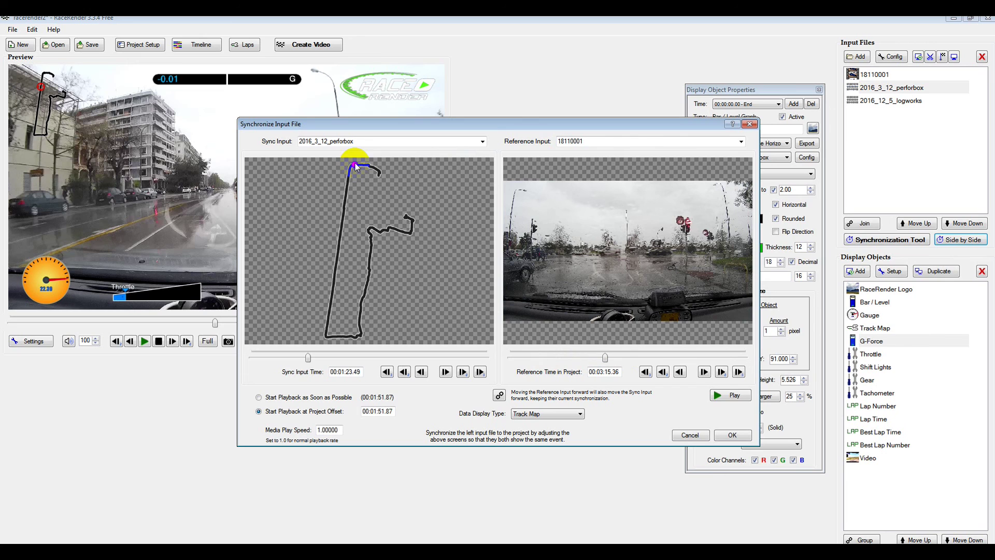
pyautogui.click(732, 396)
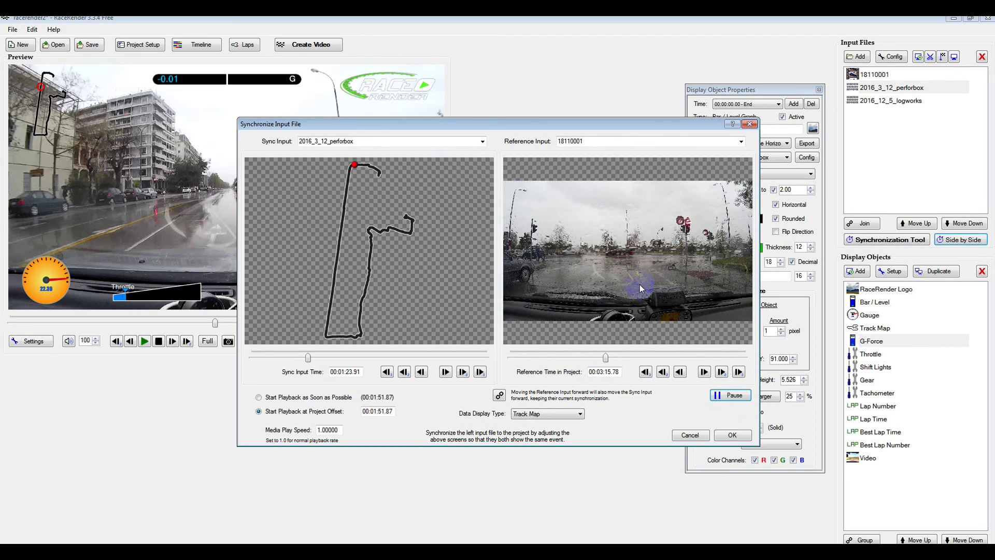
# Advance the perforbox data to about 1:47 and pause, pairing 00:01:51.74 with 00:03:43.61
pyautogui.click(355, 157)
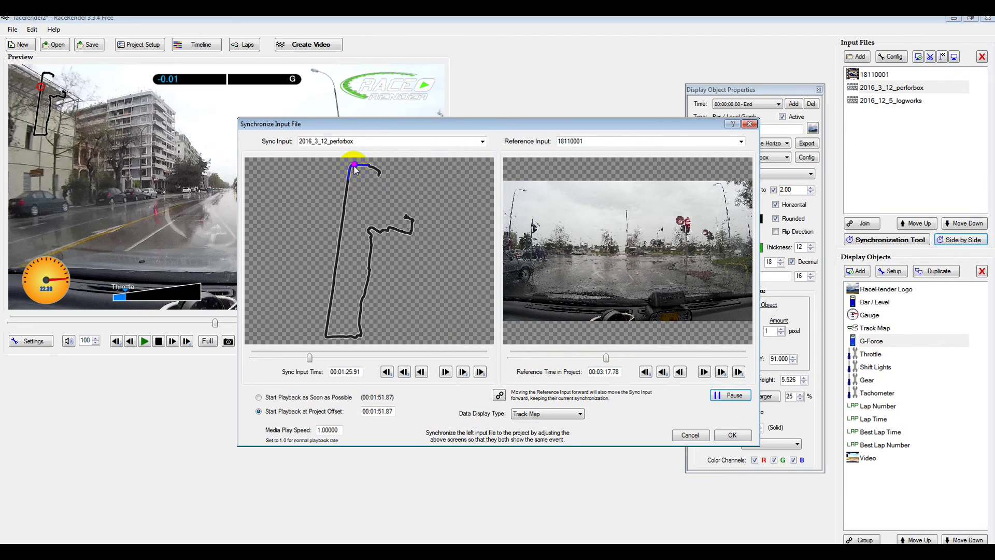
pyautogui.click(687, 240)
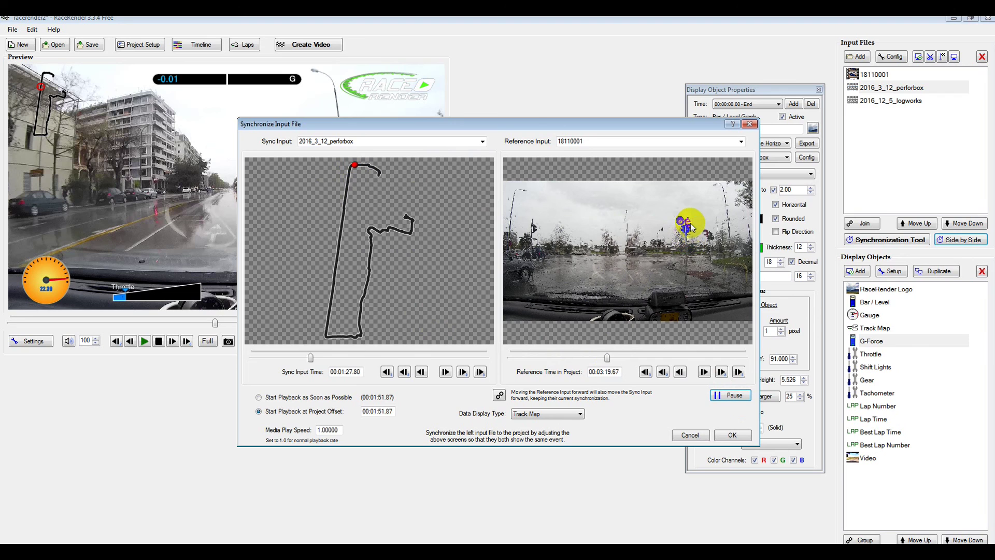
pyautogui.click(626, 303)
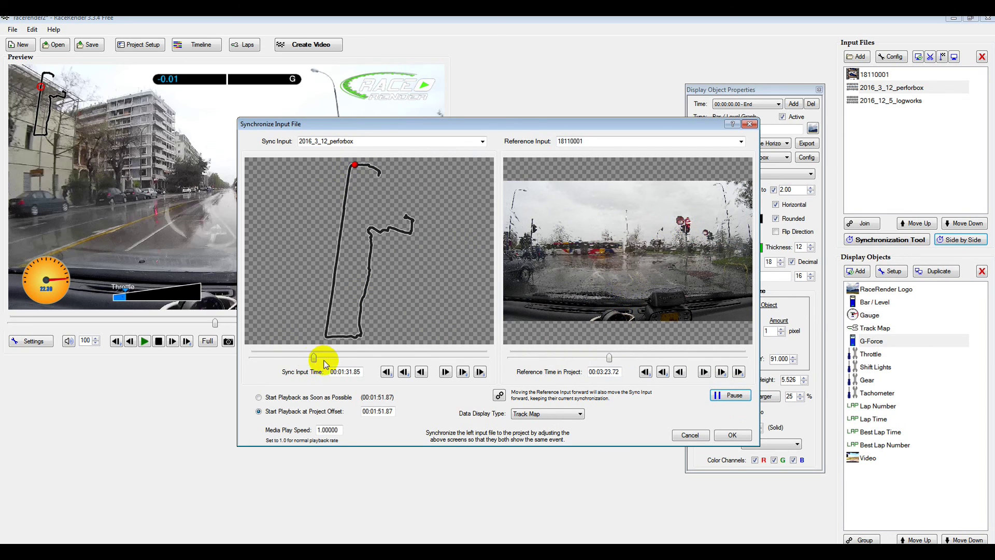
pyautogui.click(300, 361)
pyautogui.moveTo(299, 361); pyautogui.dragTo(324, 357)
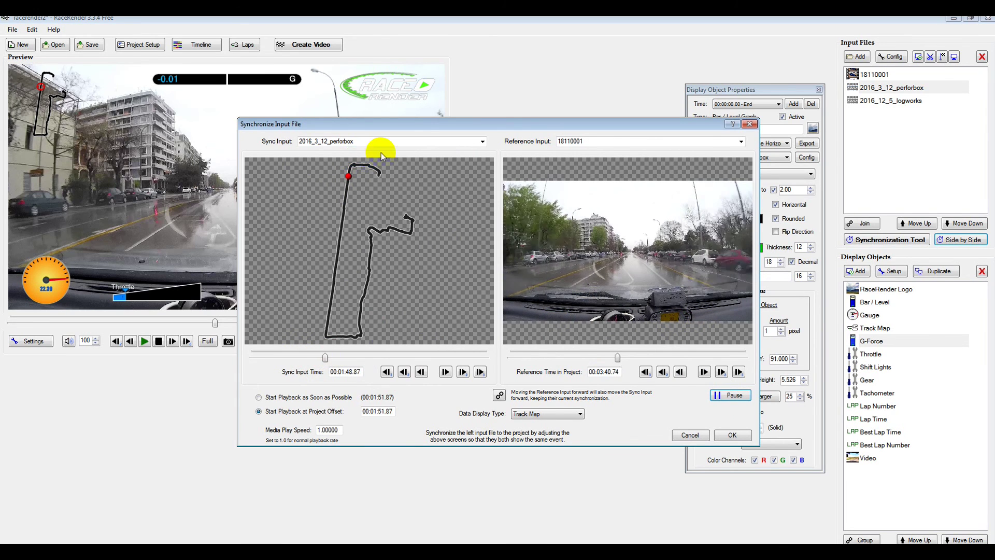
pyautogui.click(724, 398)
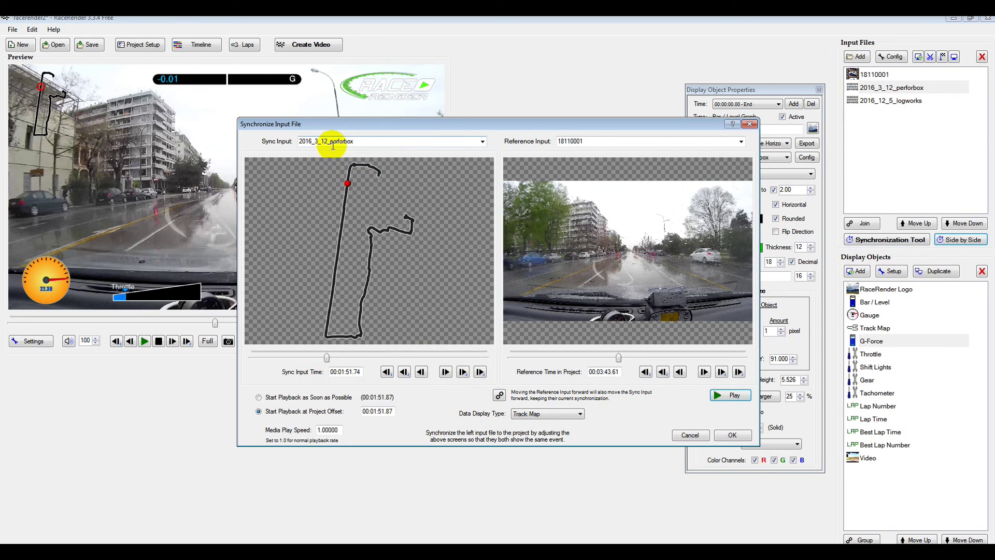
# Choose 2016_12_5_logworks as Sync Input with Engine RPM as the Data Display Type
pyautogui.click(481, 141)
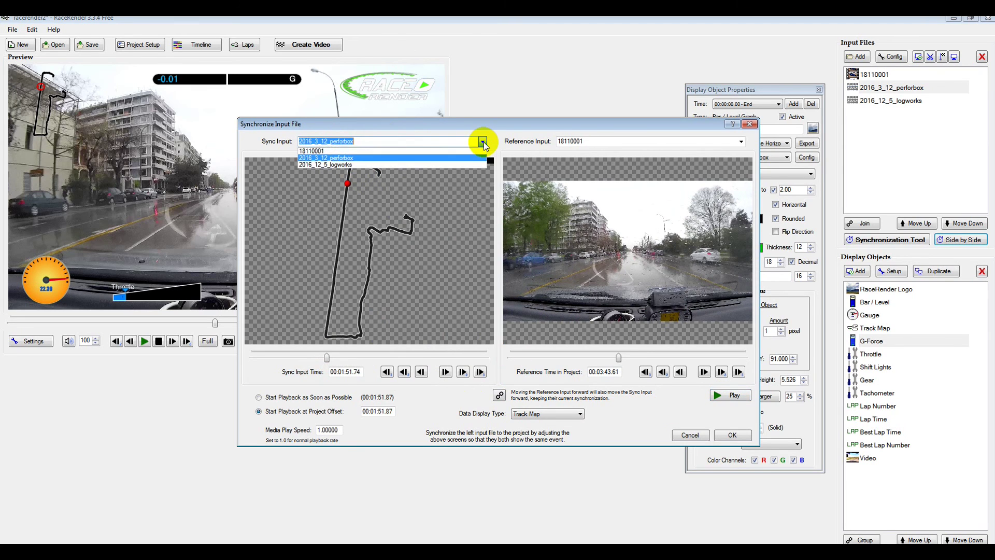
pyautogui.click(425, 165)
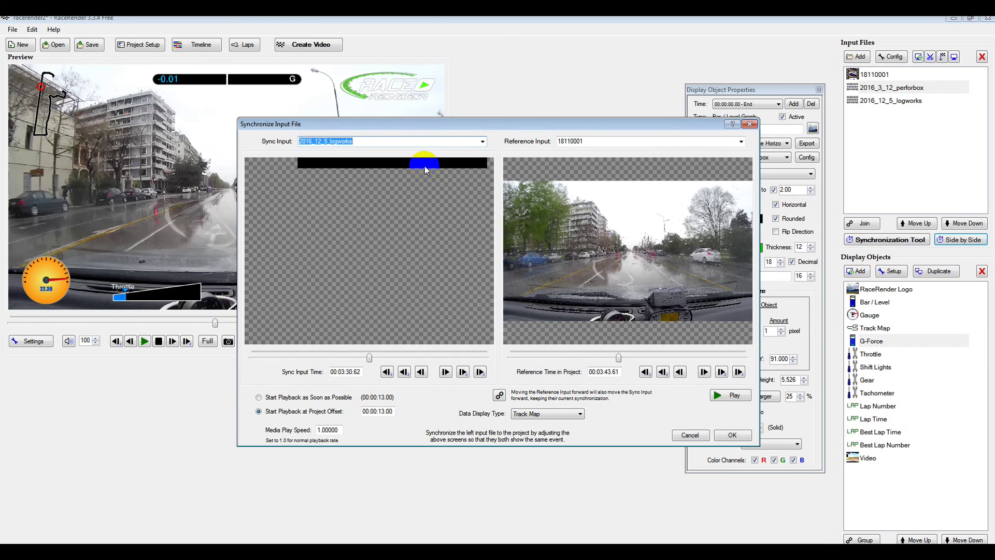
pyautogui.click(526, 414)
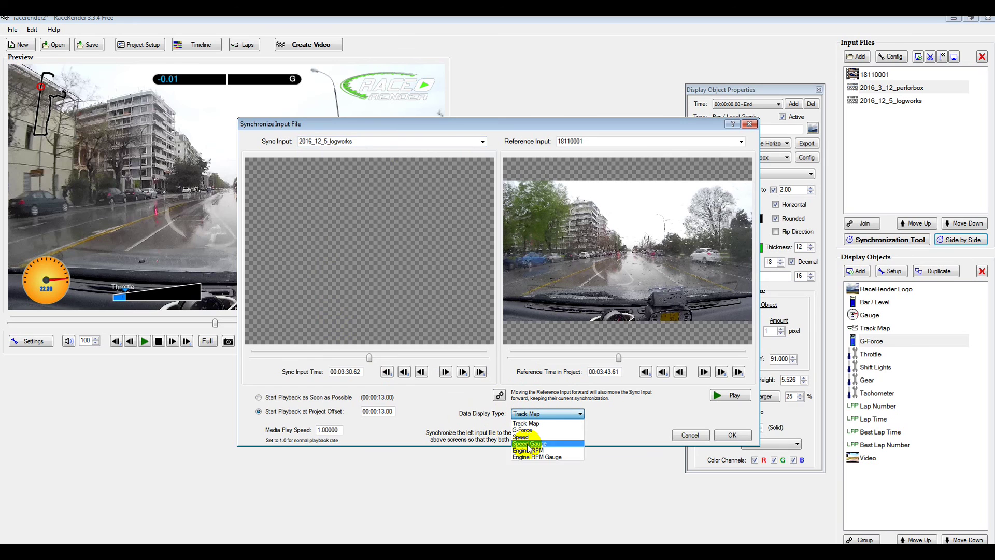
pyautogui.click(526, 450)
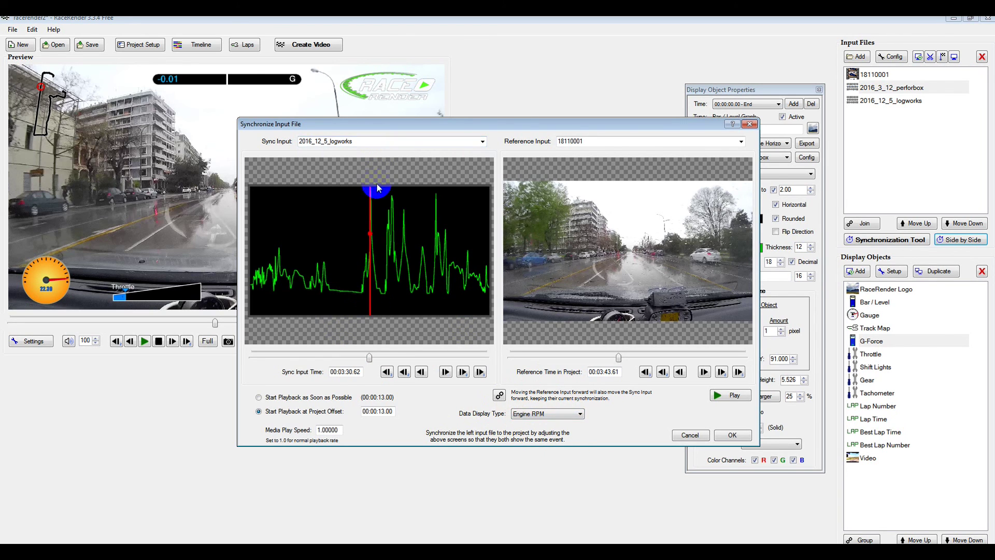
# Rewind to about 3:19, step back a second, and apply the sync (00:03:05.57 vs 00:03:18.56)
pyautogui.click(361, 268)
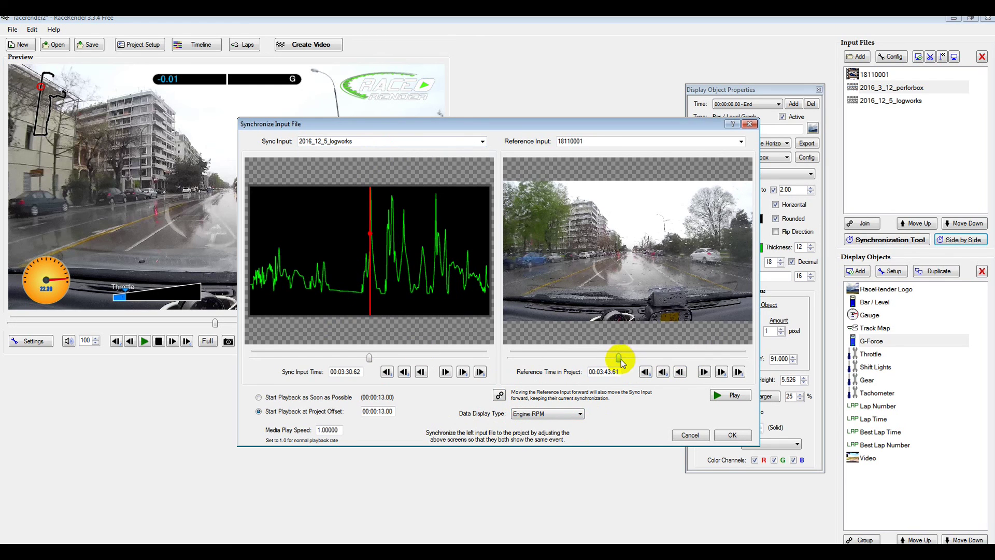
pyautogui.moveTo(621, 358); pyautogui.dragTo(611, 365)
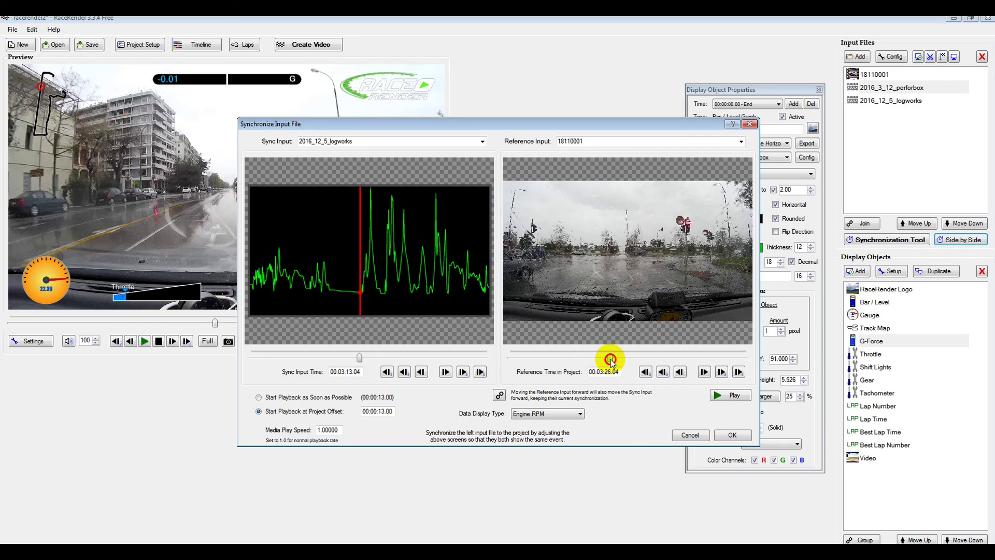
pyautogui.moveTo(610, 360); pyautogui.dragTo(606, 359)
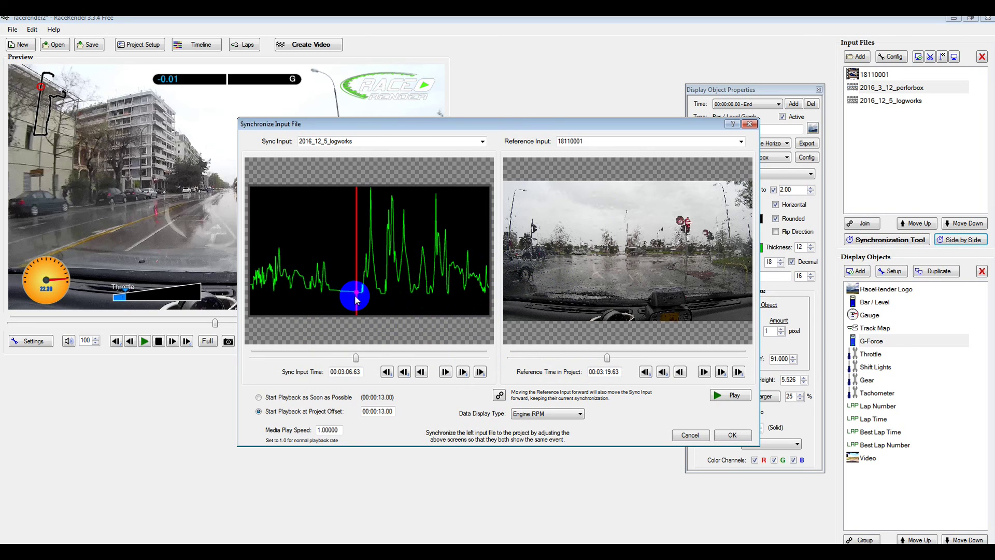
pyautogui.click(356, 300)
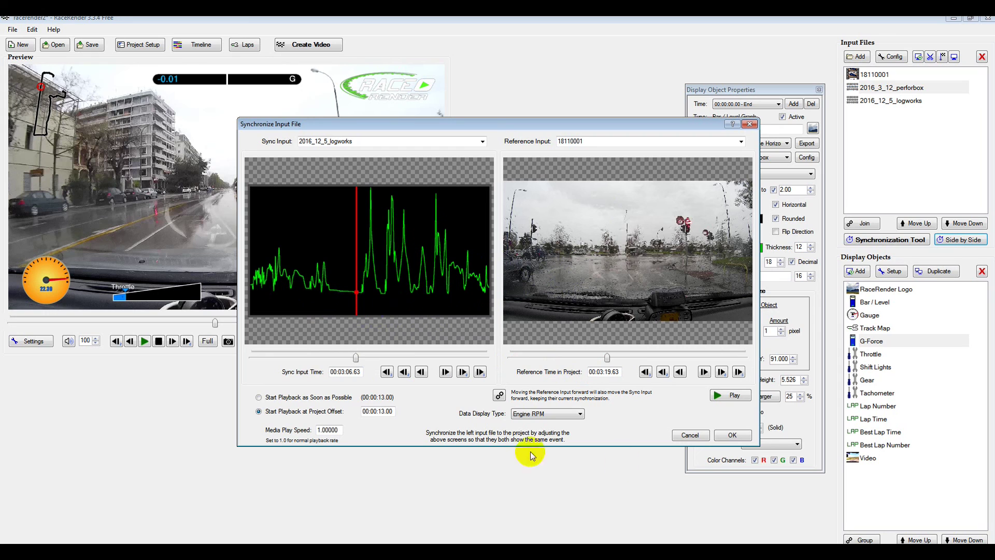
pyautogui.click(729, 437)
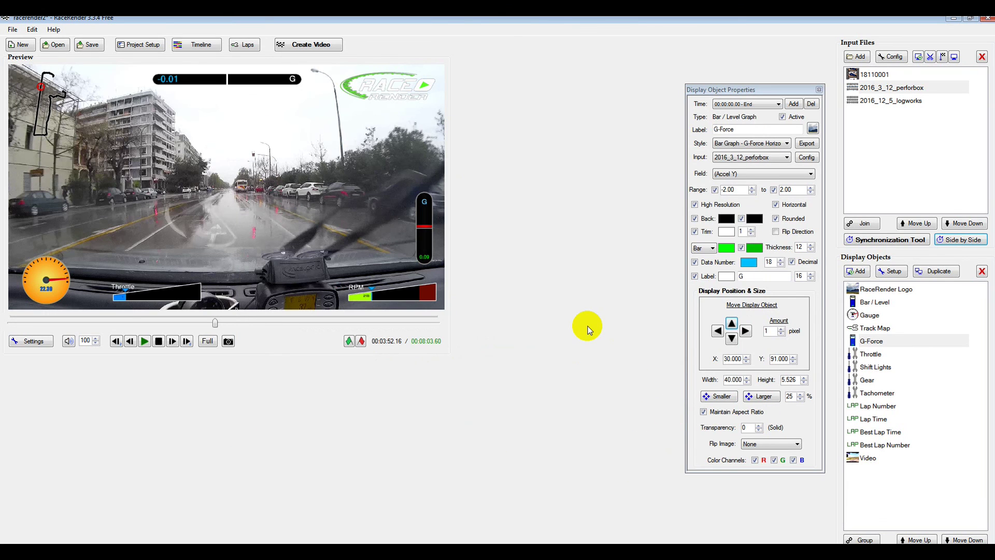
# Delete the unwanted lap overlays and save with File > Save Project
pyautogui.click(173, 223)
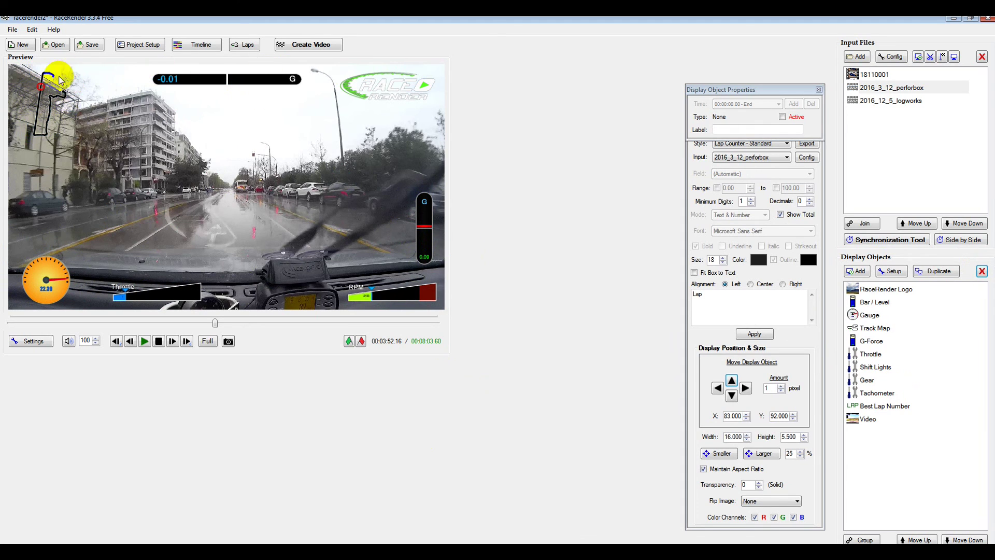
pyautogui.click(12, 30)
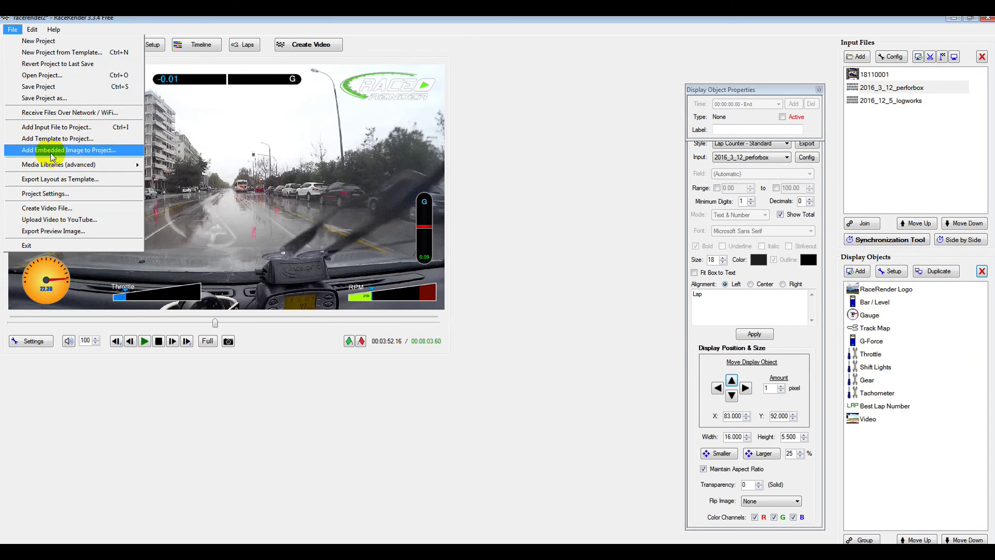
pyautogui.click(36, 87)
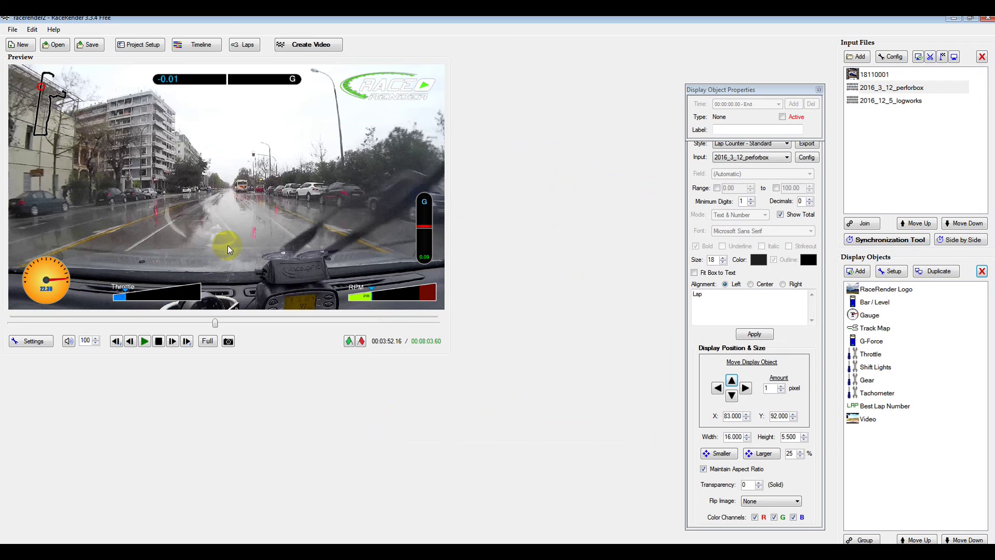